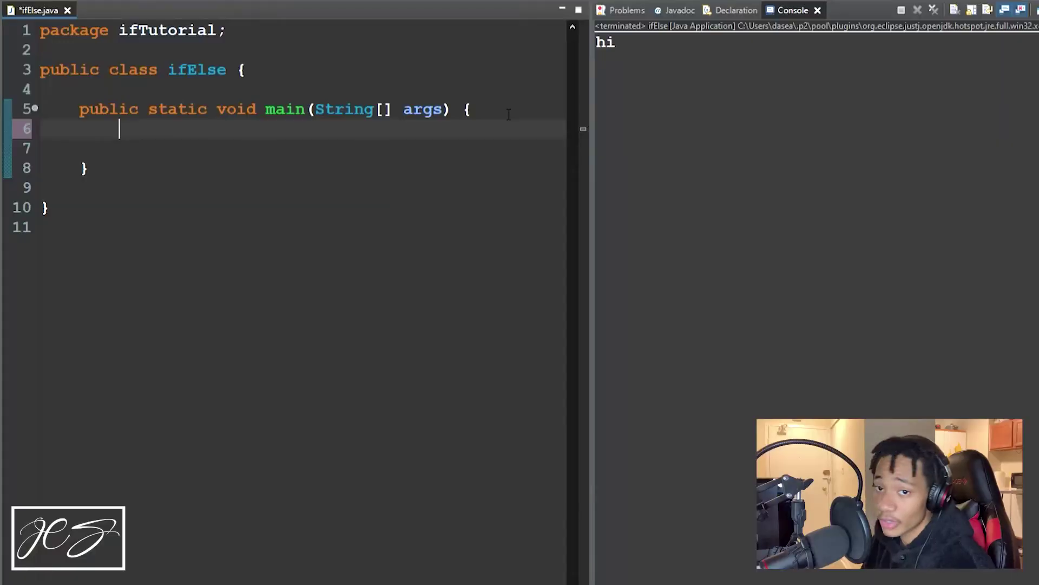
{"action": "type", "text": "int num "}
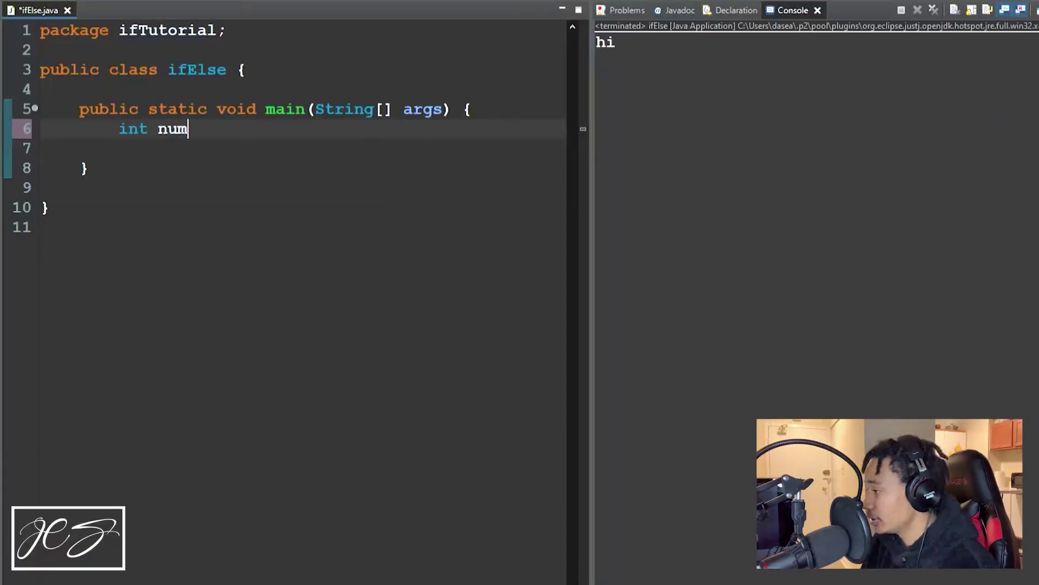
{"action": "type", "text": "= 4"}
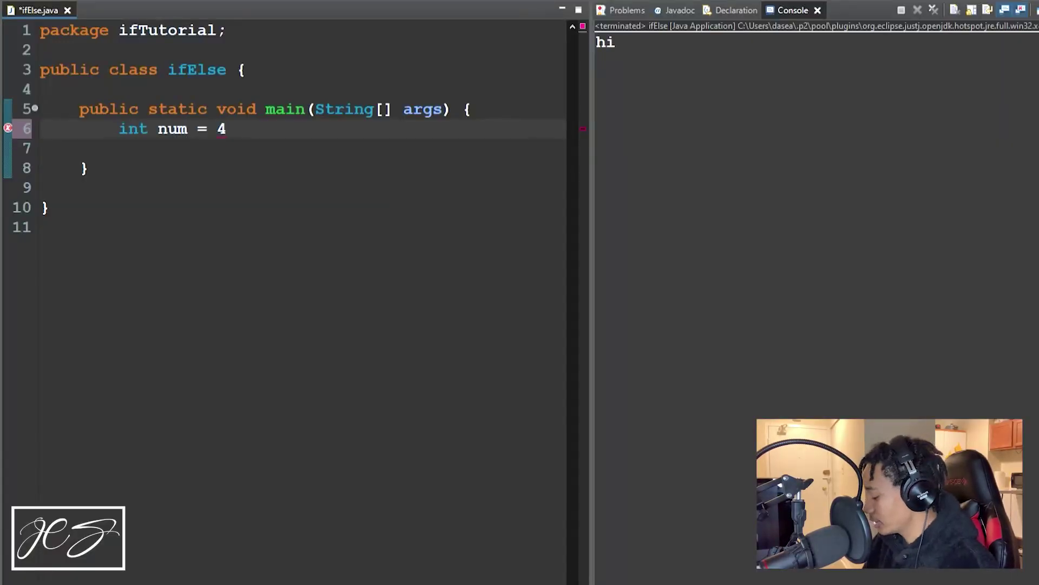
{"action": "type", "text": ";"}
Declare int num = 4 and correct the if condition's operator to num > 3.
{"action": "key", "text": "Return"}
{"action": "key", "text": "Return"}
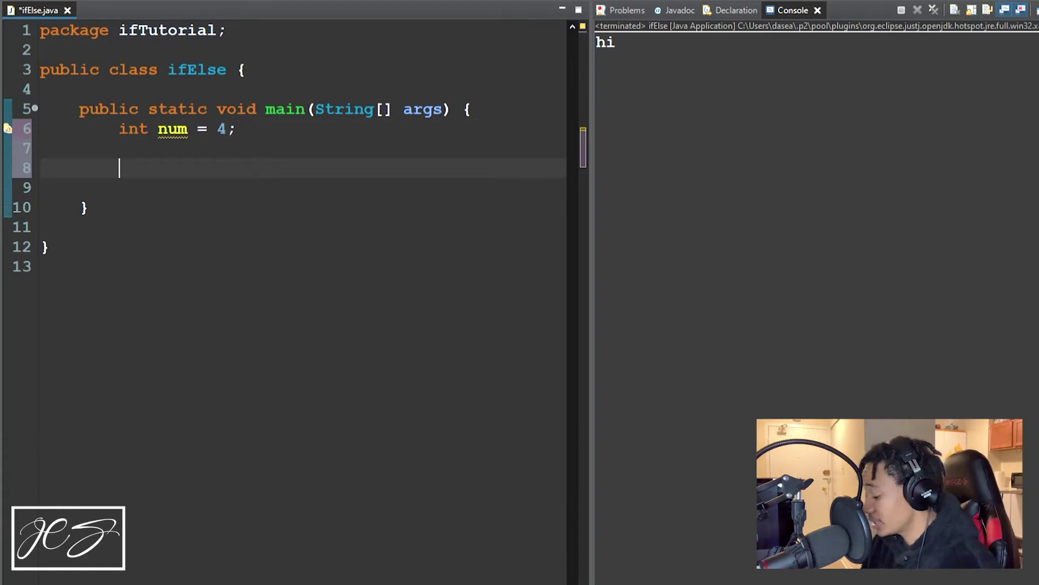
{"action": "type", "text": "if("}
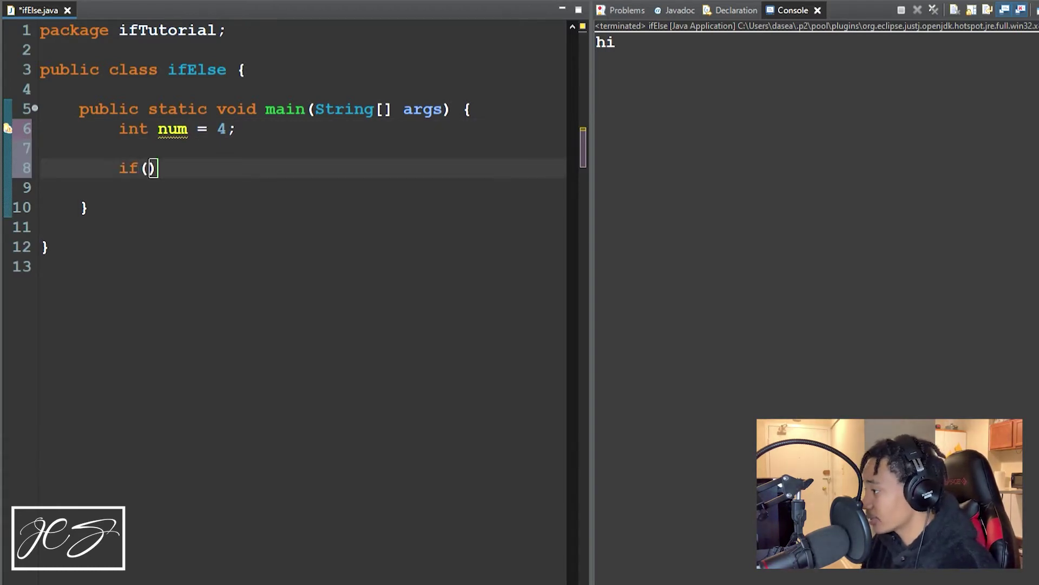
{"action": "type", "text": "nu"}
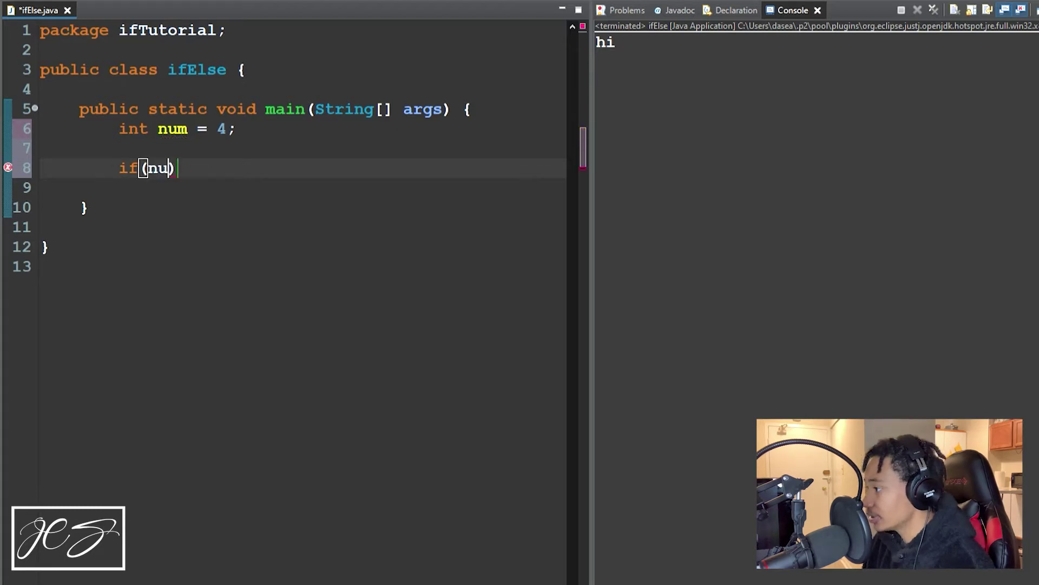
{"action": "type", "text": "m "}
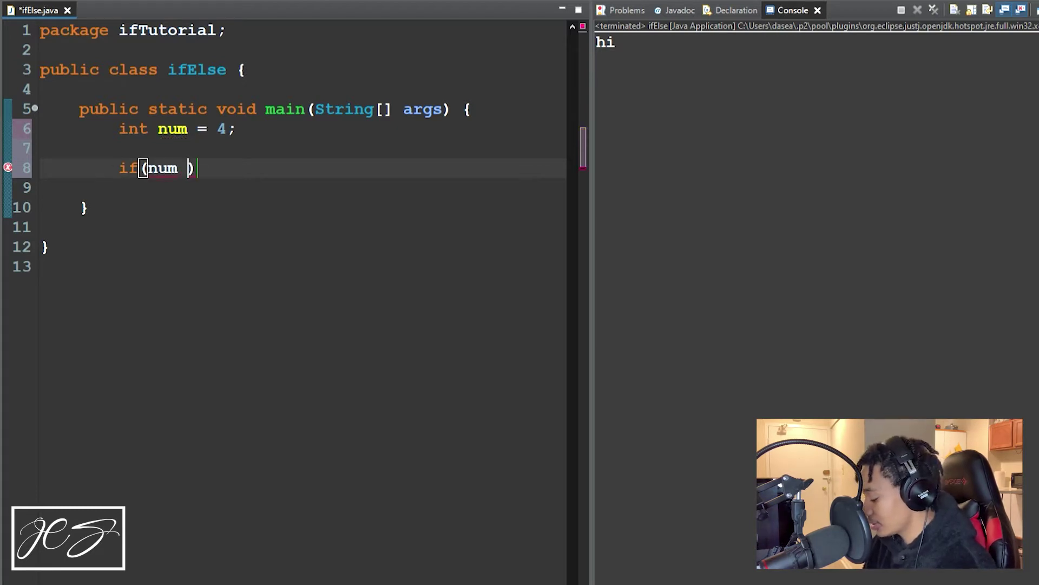
{"action": "type", "text": ">"}
{"action": "key", "text": "BackSpace"}
{"action": "type", "text": "<"}
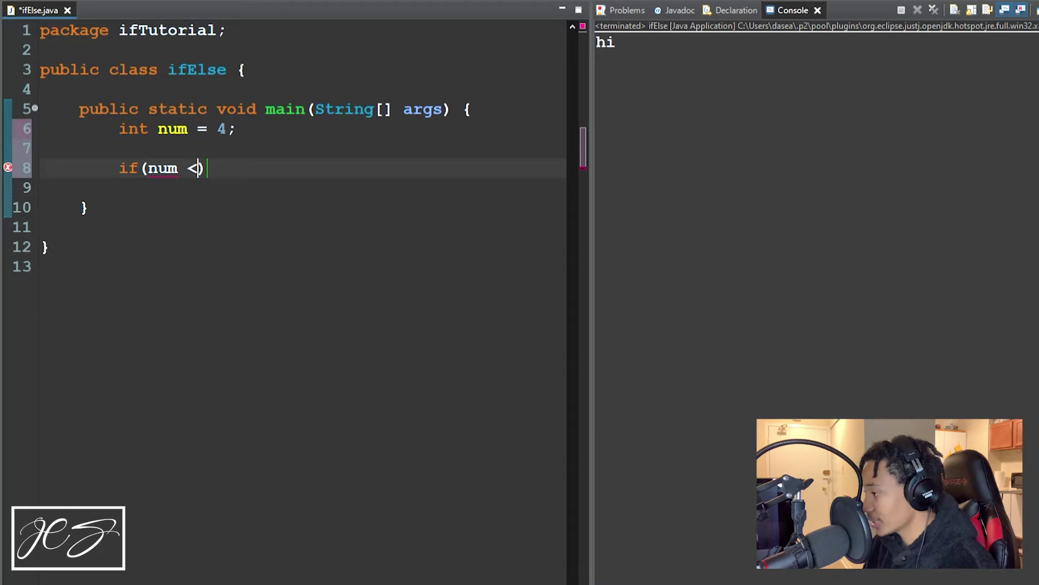
{"action": "key", "text": "BackSpace"}
{"action": "type", "text": "=="}
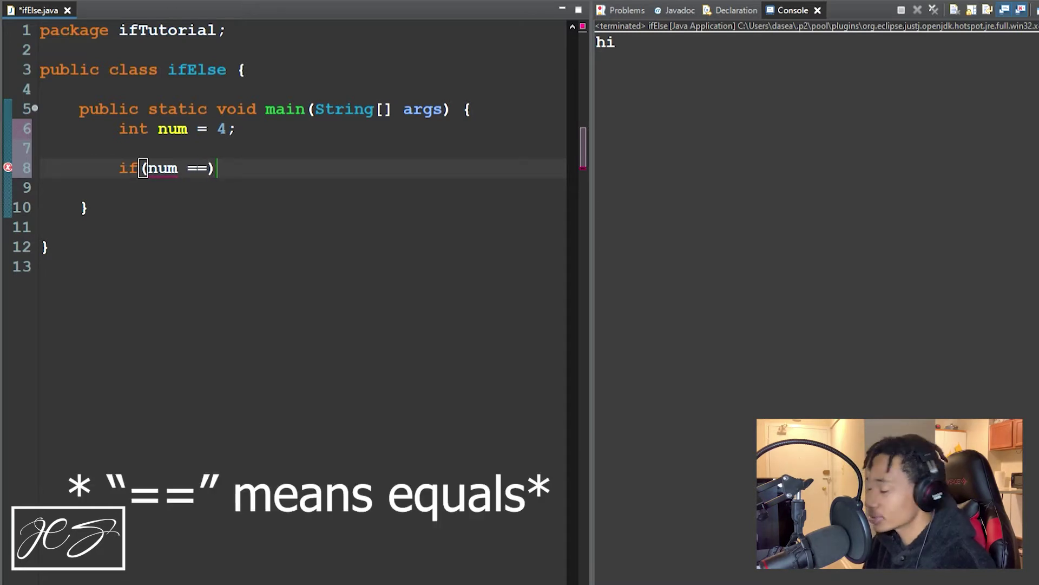
{"action": "key", "text": "BackSpace"}
{"action": "key", "text": "BackSpace"}
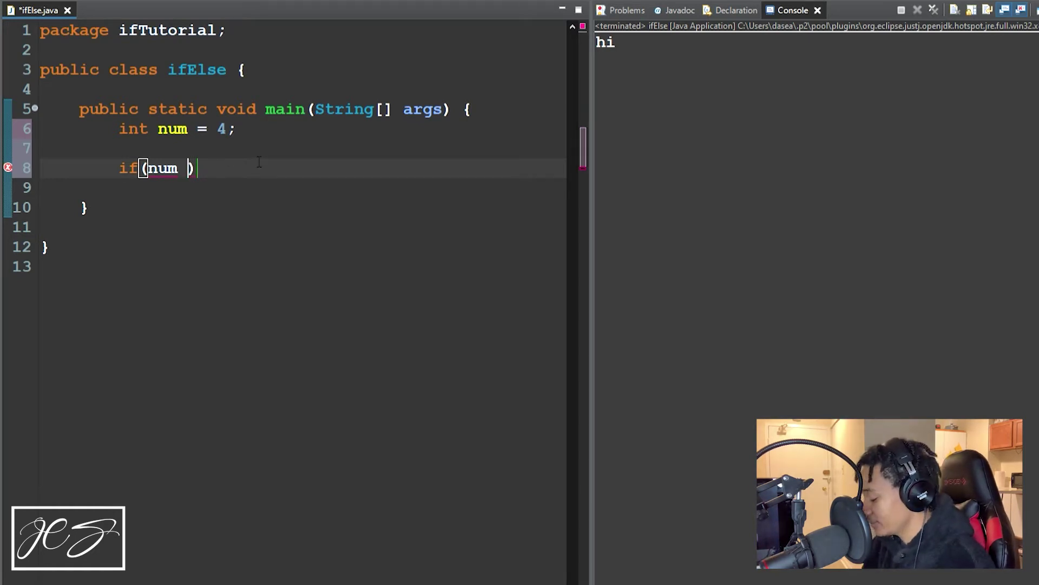
{"action": "type", "text": ">"}
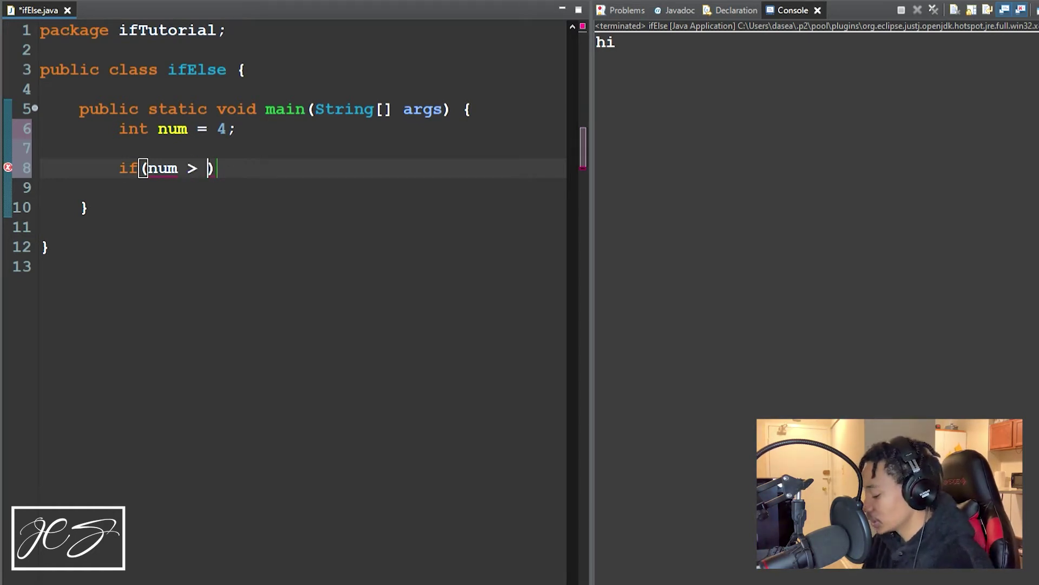
Open the if block body and paste the 'greater than 3' print statement into it.
{"action": "key", "text": "Left"}
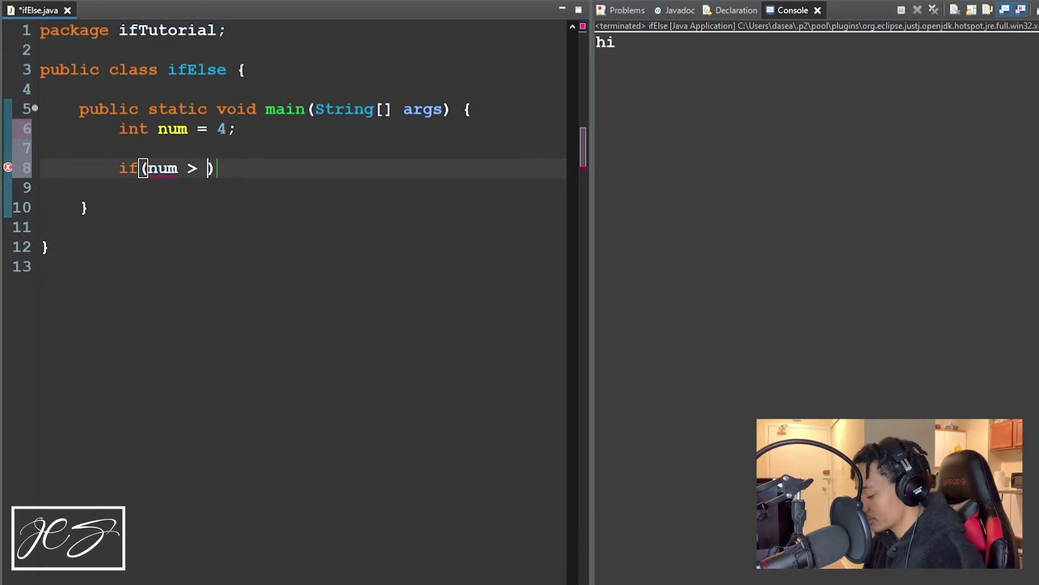
{"action": "type", "text": "3"}
{"action": "key", "text": "Right"}
{"action": "key", "text": "Down"}
{"action": "key", "text": "Up"}
{"action": "type", "text": "{"}
{"action": "key", "text": "Return"}
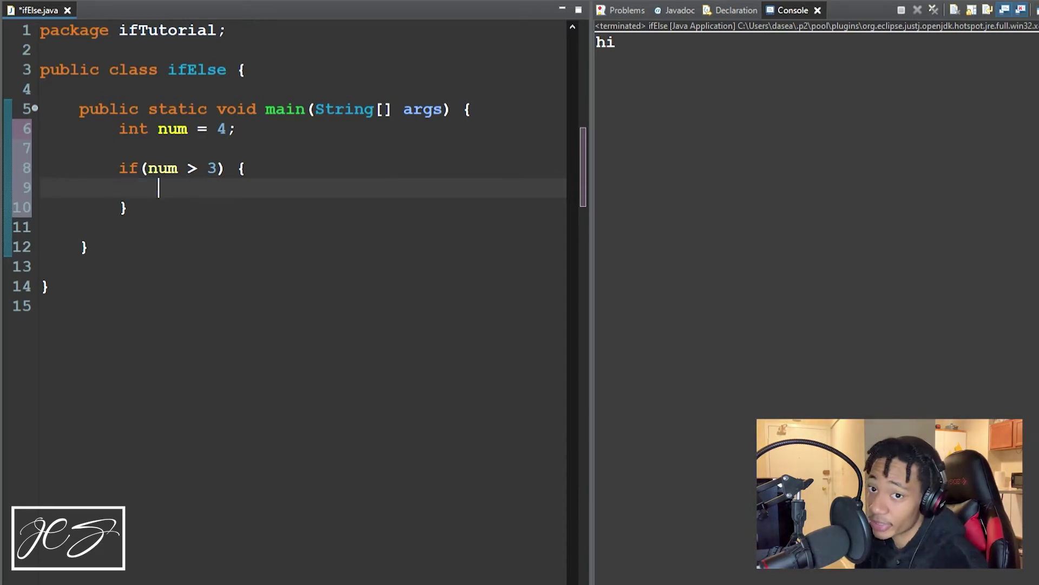
{"action": "key", "text": "ctrl+v"}
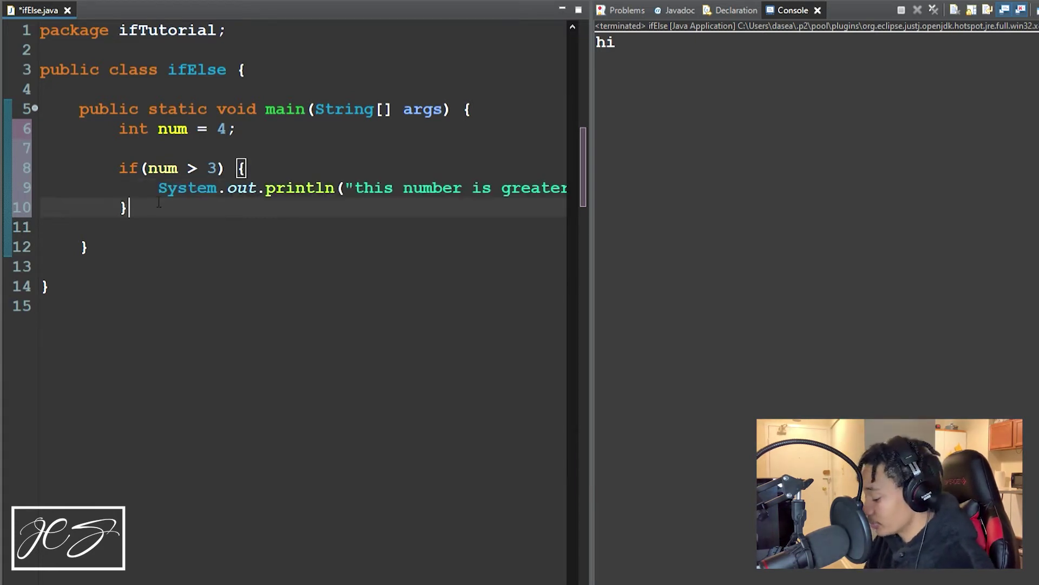
{"action": "type", "text": "else"}
Add an else block containing the 'less than 3' print statement.
{"action": "key", "text": "Return"}
{"action": "left_click", "coordinate": [148, 168]}
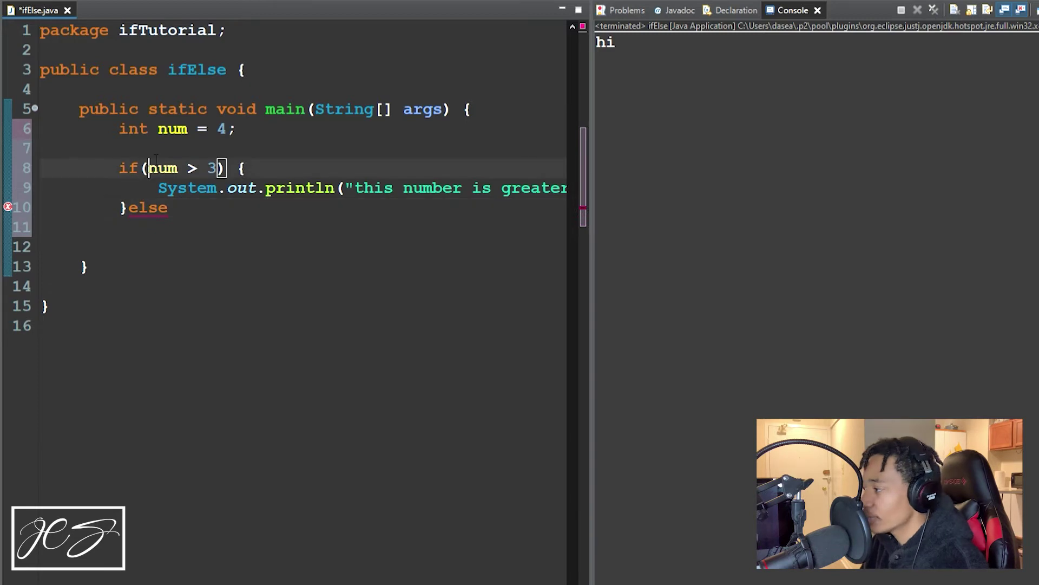
{"action": "type", "text": "{"}
{"action": "key", "text": "Return"}
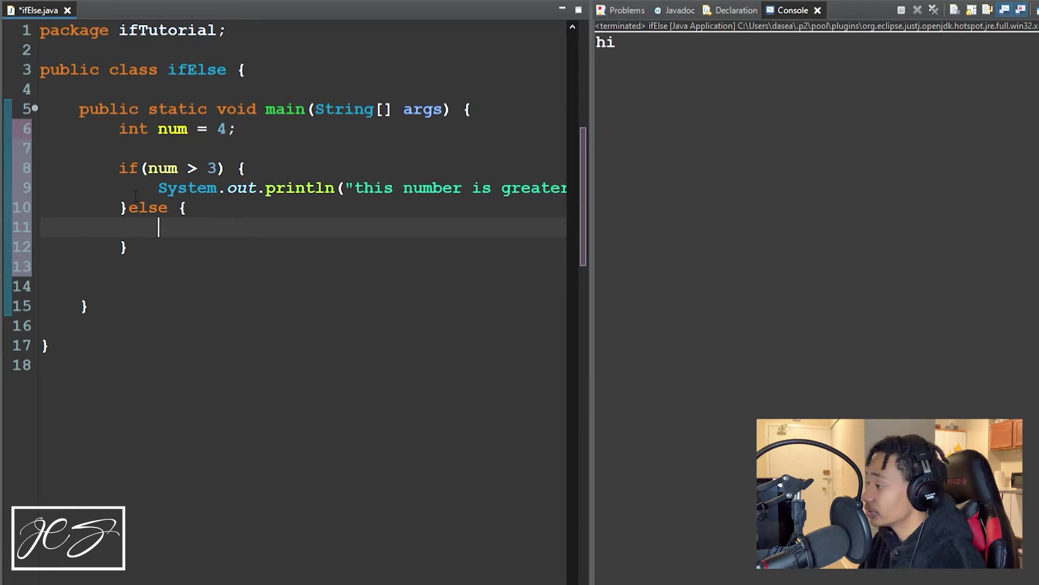
{"action": "key", "text": "ctrl+z"}
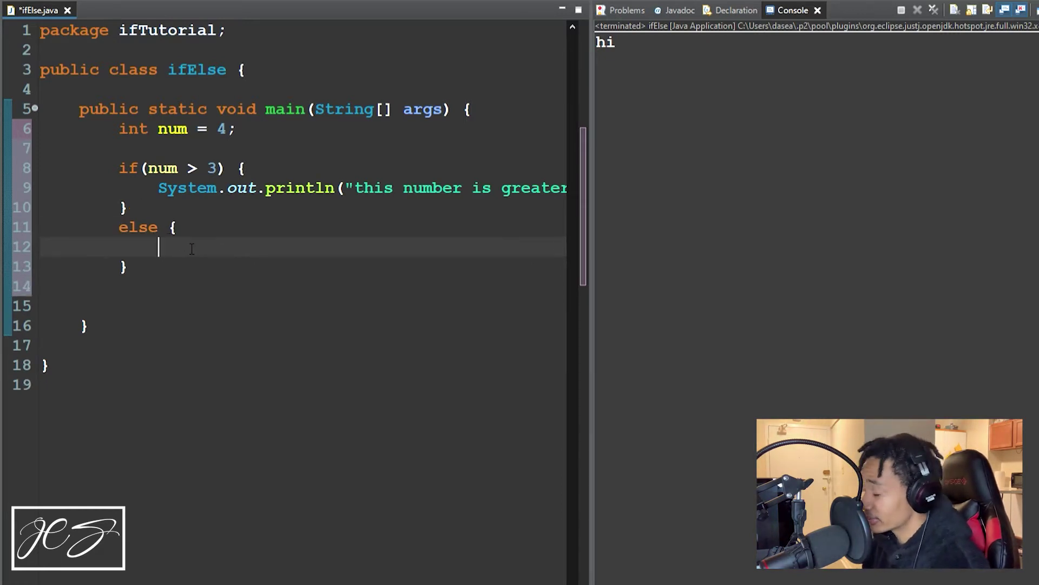
{"action": "key", "text": "ctrl+y"}
Save and run the program, printing 'this number is greater than 3'.
{"action": "left_click", "coordinate": [933, 9]}
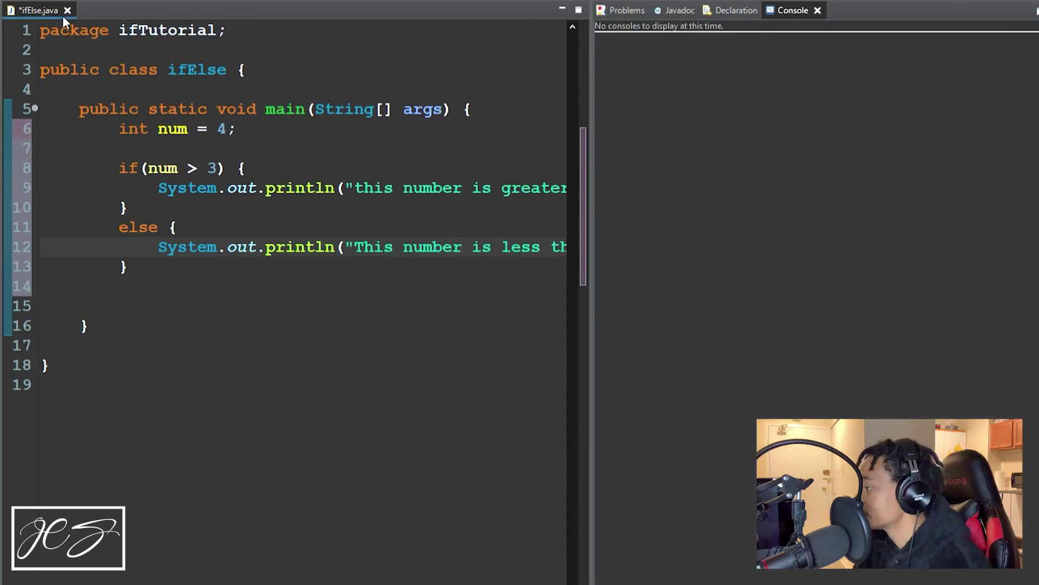
{"action": "key", "text": "ctrl+s"}
{"action": "key", "text": "ctrl+F11"}
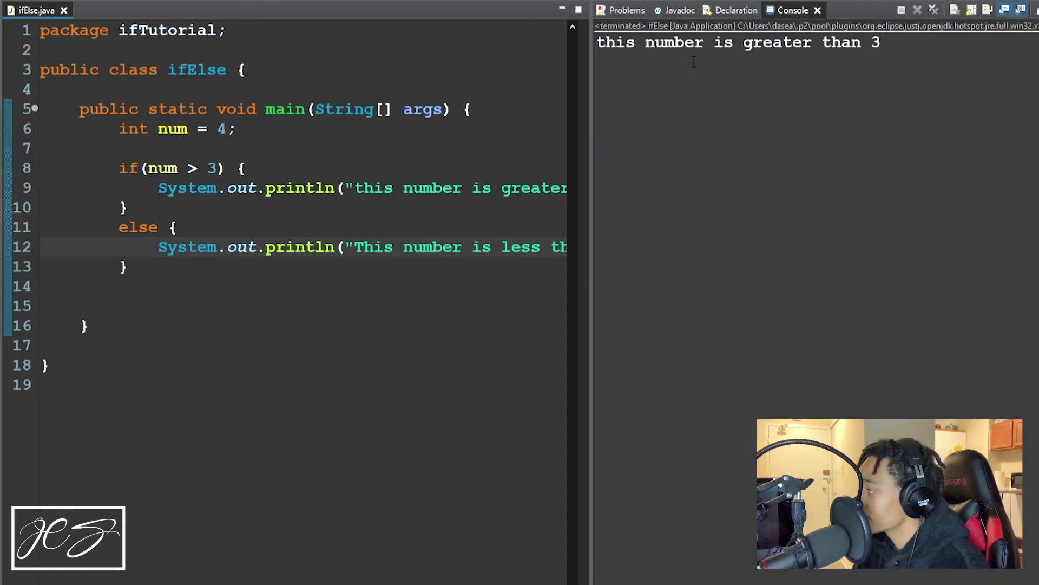
{"action": "left_click", "coordinate": [226, 129]}
Change num from 4 to 2, save, and rerun to print 'This number is less than 3'.
{"action": "key", "text": "BackSpace"}
{"action": "type", "text": "2"}
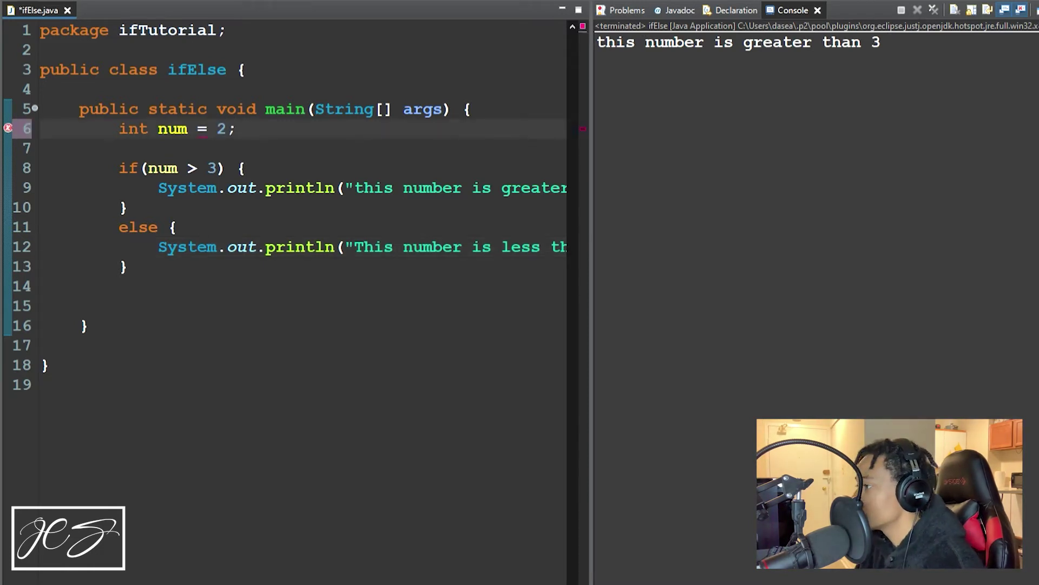
{"action": "key", "text": "ctrl+s"}
{"action": "key", "text": "ctrl+F11"}
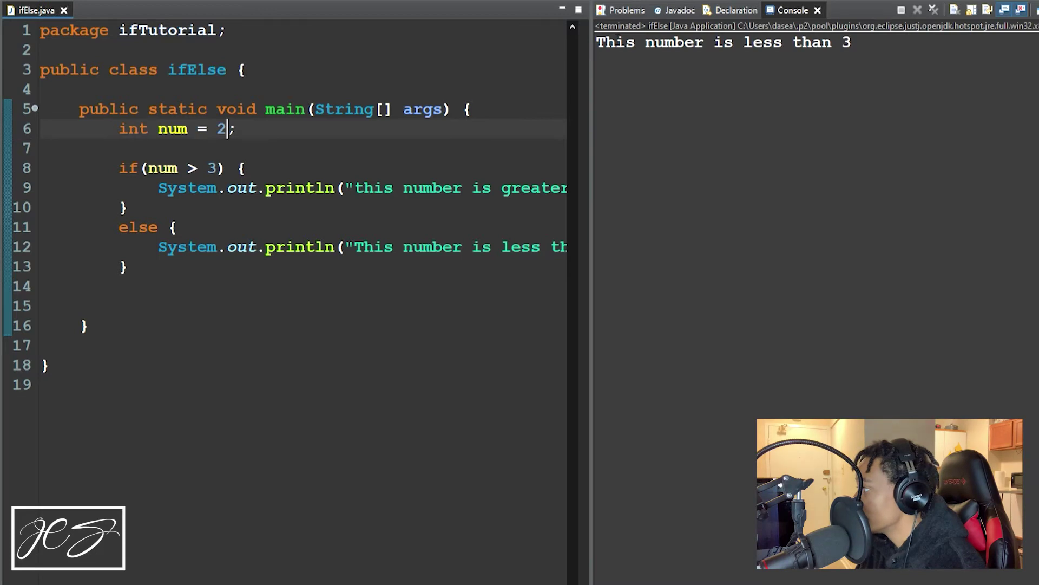
{"action": "left_click", "coordinate": [171, 226]}
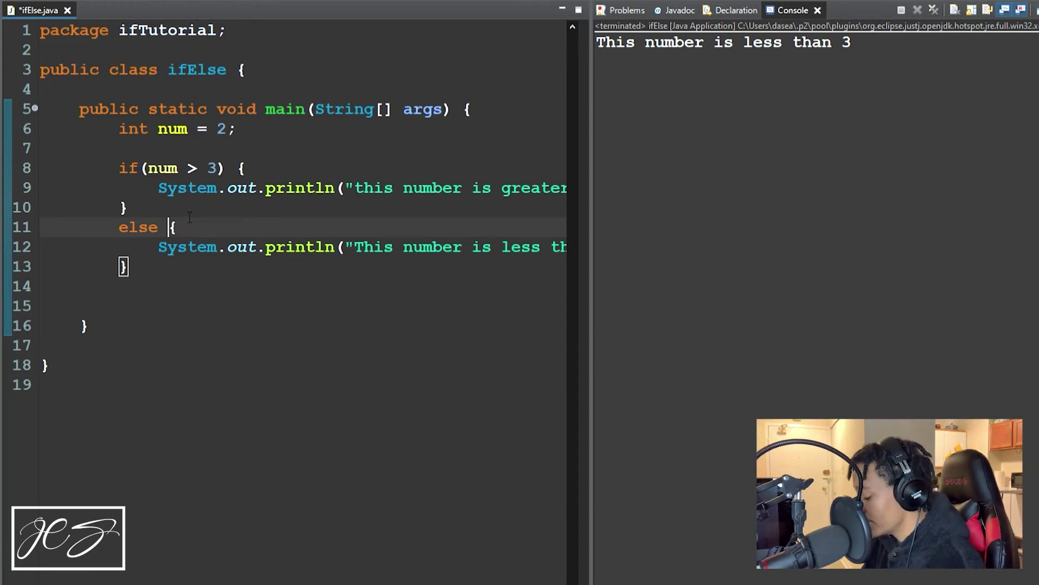
{"action": "type", "text": "if ("}
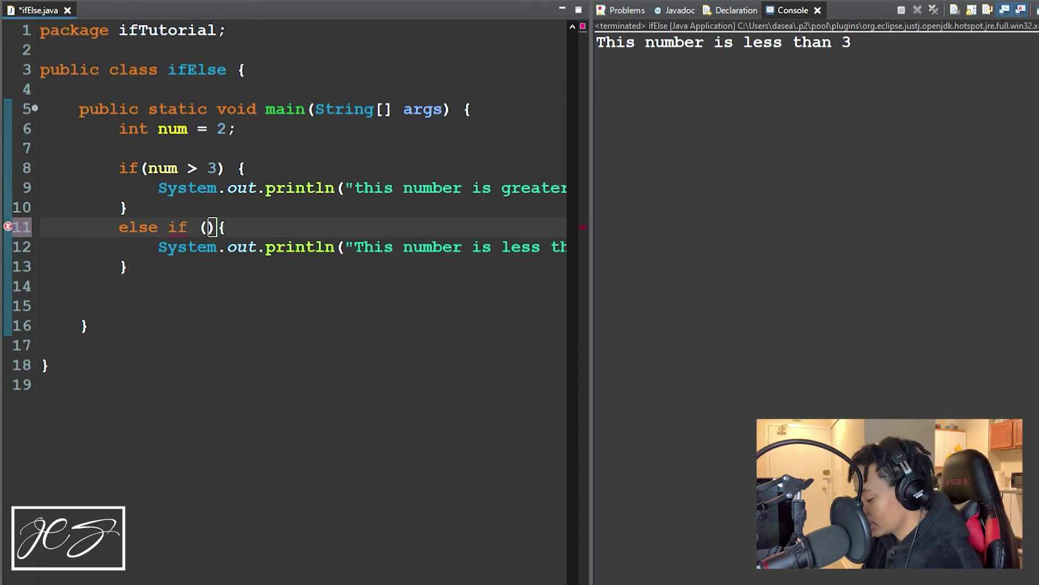
{"action": "type", "text": "num"}
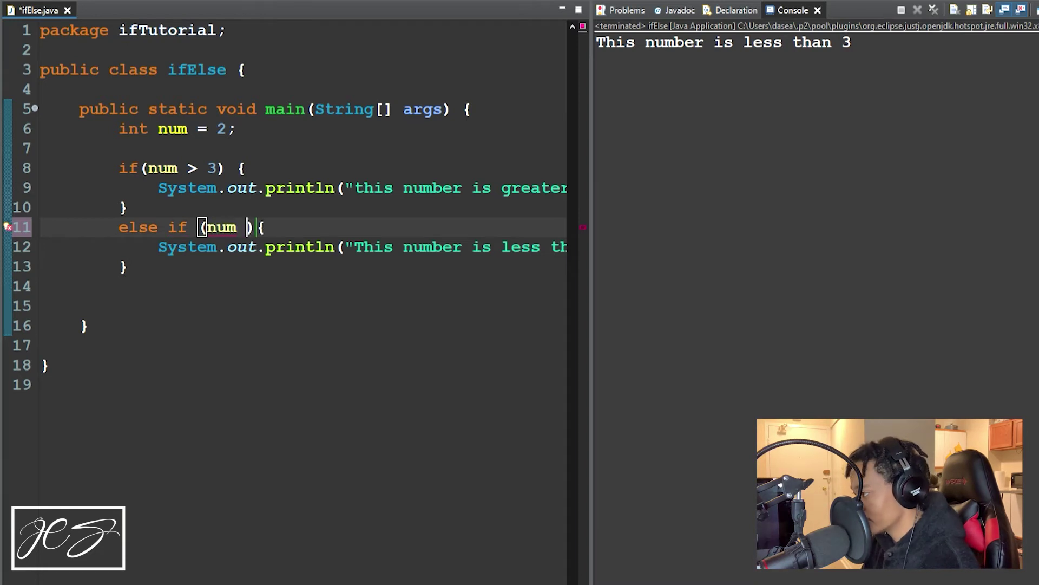
{"action": "type", "text": " <"}
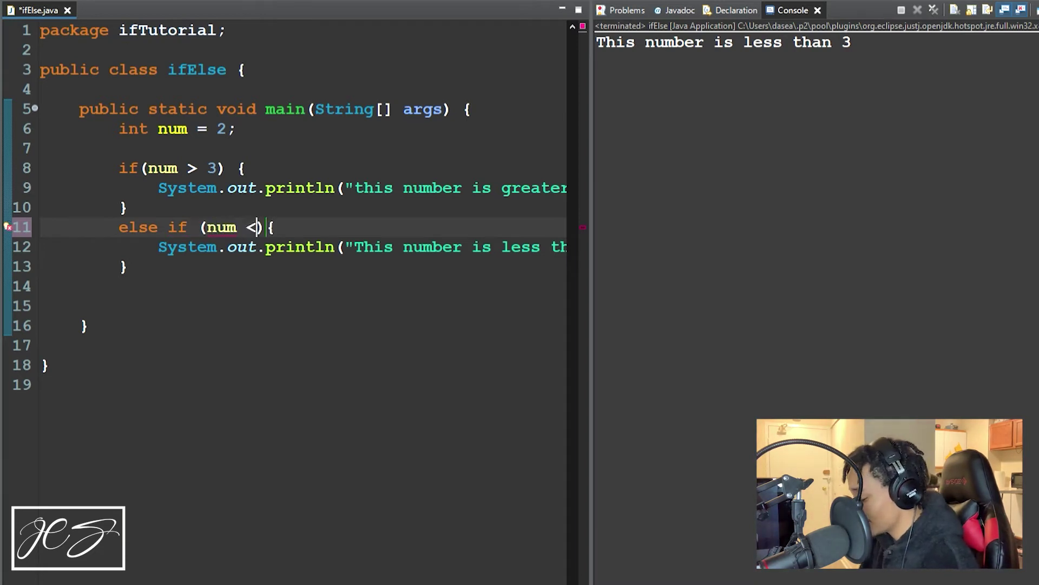
{"action": "type", "text": "3"}
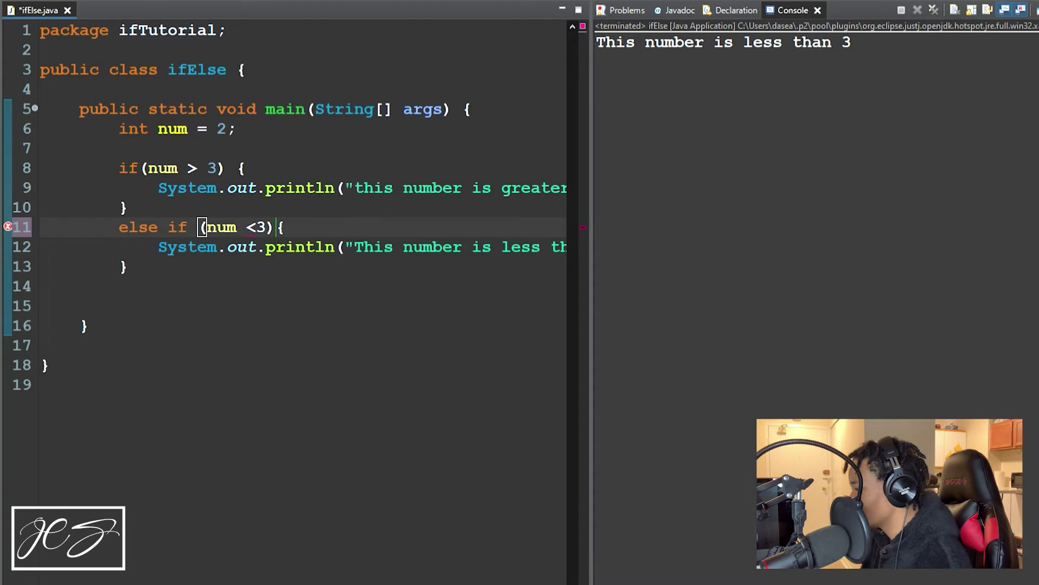
Make the branch else if (num < 3), add a final else printing 'they are equal', and clear the console.
{"action": "key", "text": "Left"}
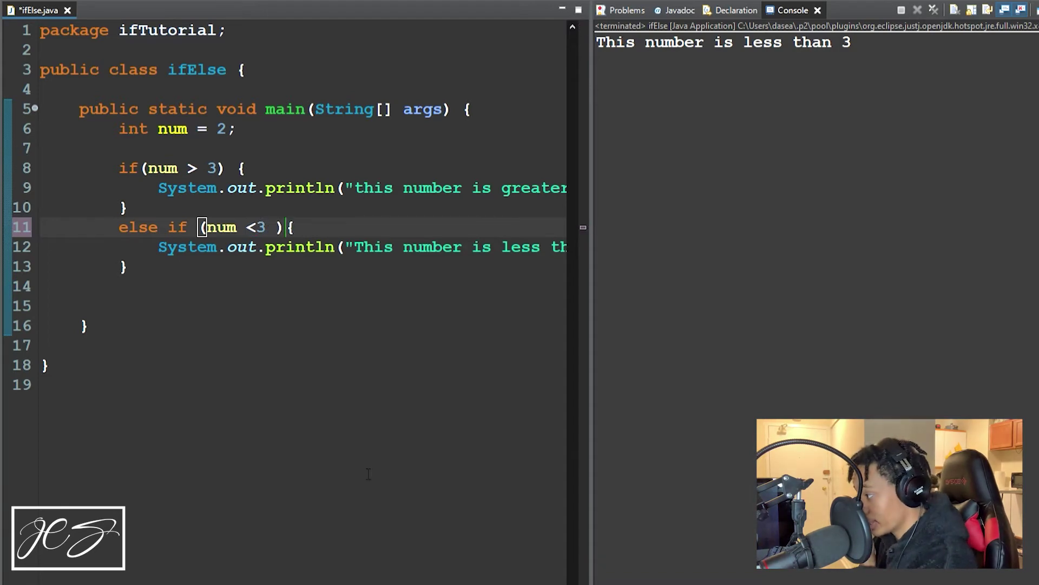
{"action": "left_click", "coordinate": [181, 276]}
{"action": "key", "text": "BackSpace"}
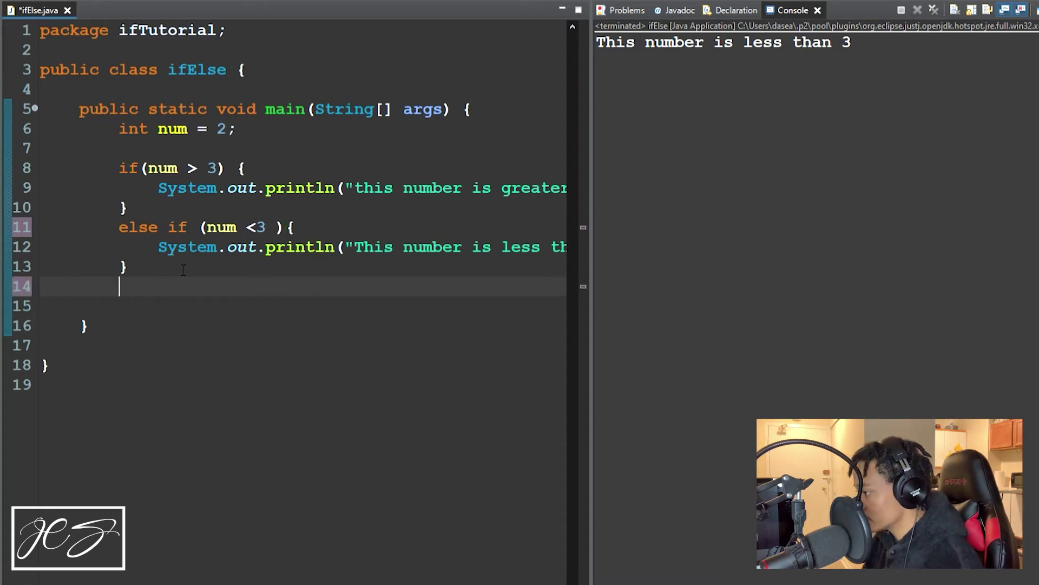
{"action": "type", "text": "else"}
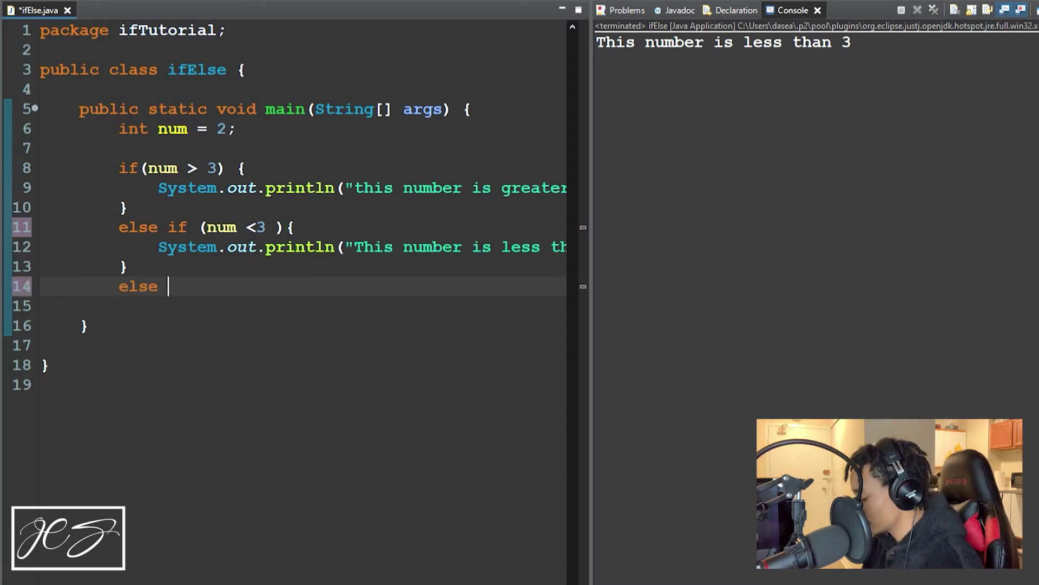
{"action": "type", "text": "{"}
{"action": "type", "text": ";"}
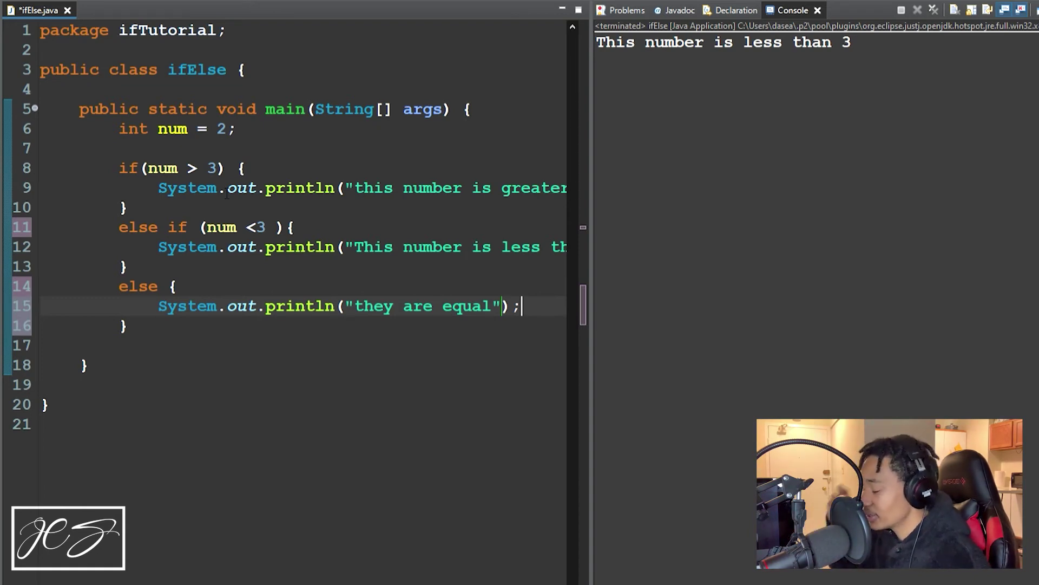
{"action": "left_click", "coordinate": [140, 349]}
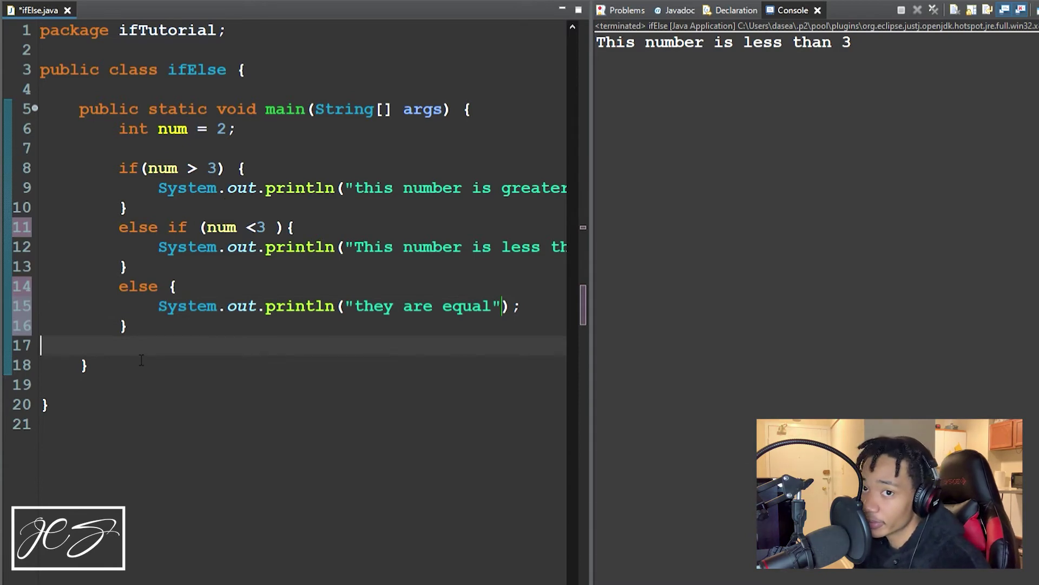
{"action": "left_click", "coordinate": [933, 10]}
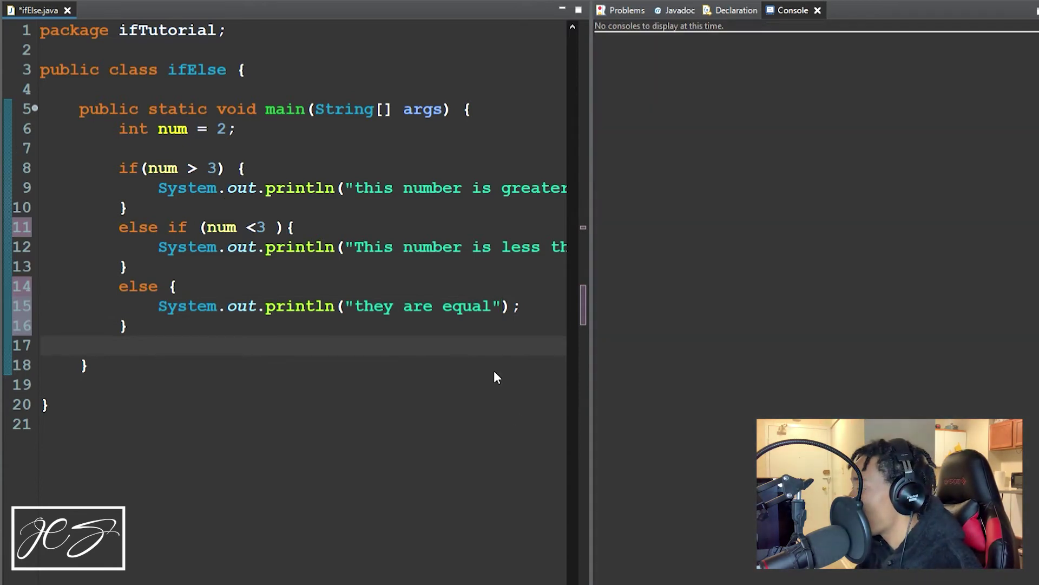
Run with num at 2, then rerun with num set to 4 and then 3.
{"action": "key", "text": "ctrl+F11"}
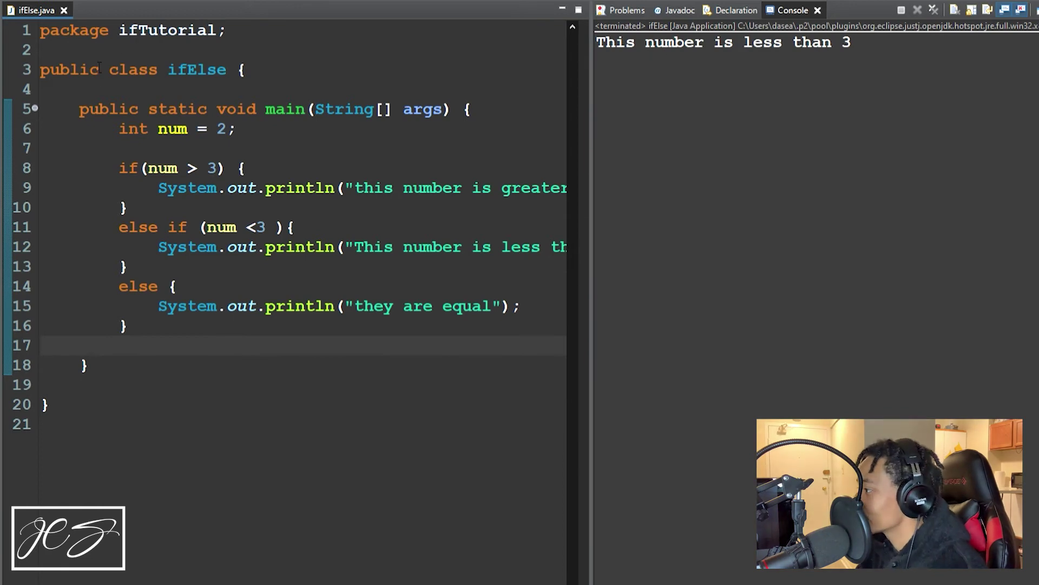
{"action": "left_click", "coordinate": [227, 128]}
{"action": "key", "text": "BackSpace"}
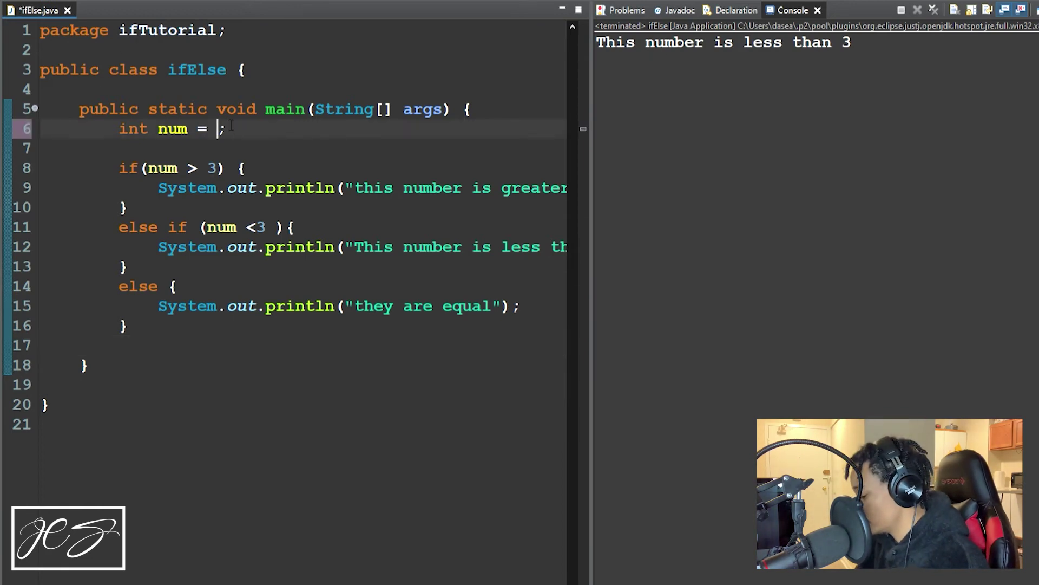
{"action": "type", "text": "4"}
{"action": "key", "text": "ctrl+F11"}
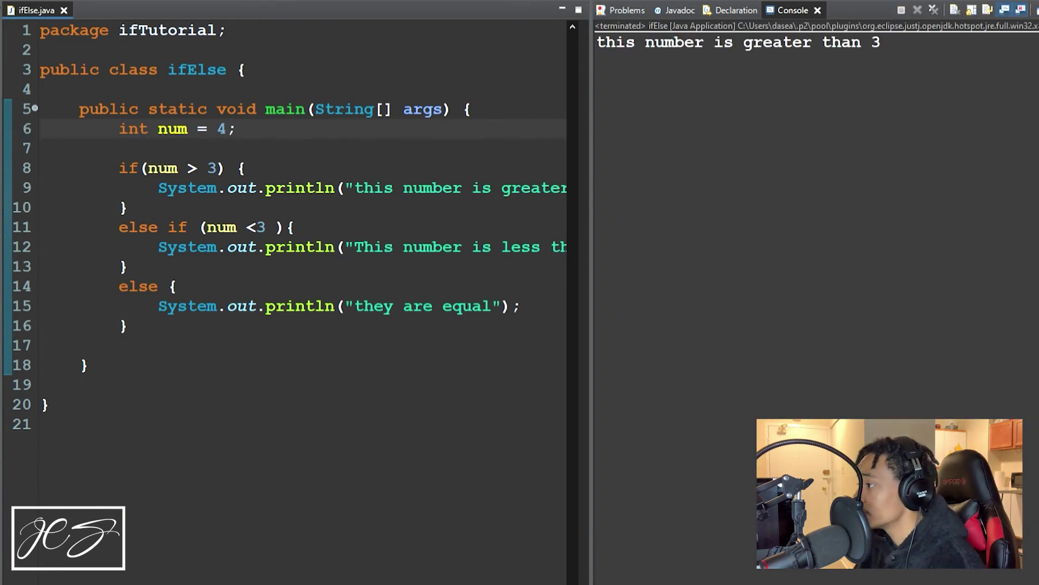
{"action": "key", "text": "BackSpace"}
{"action": "type", "text": "3"}
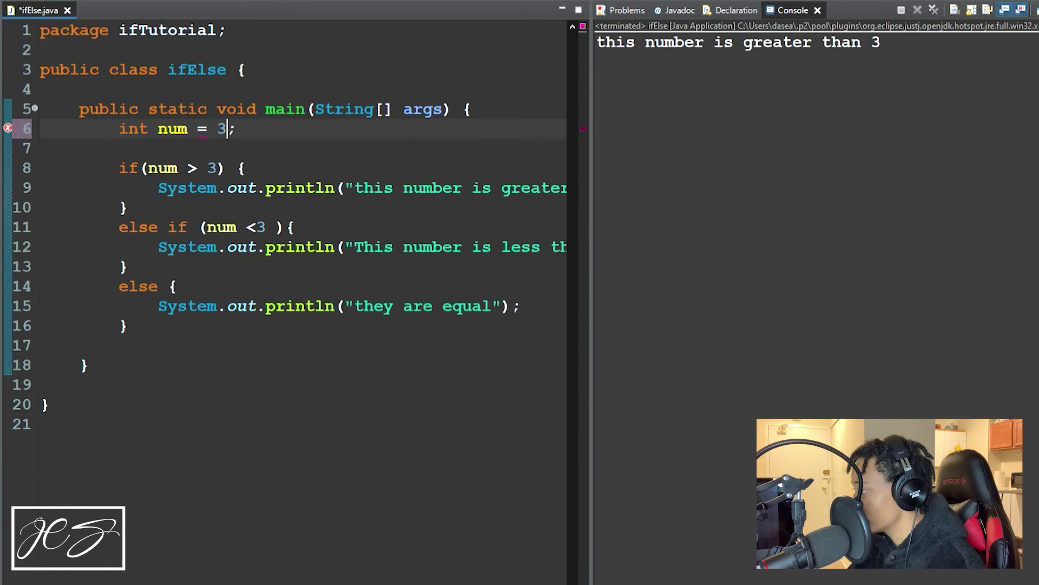
{"action": "key", "text": "ctrl+F11"}
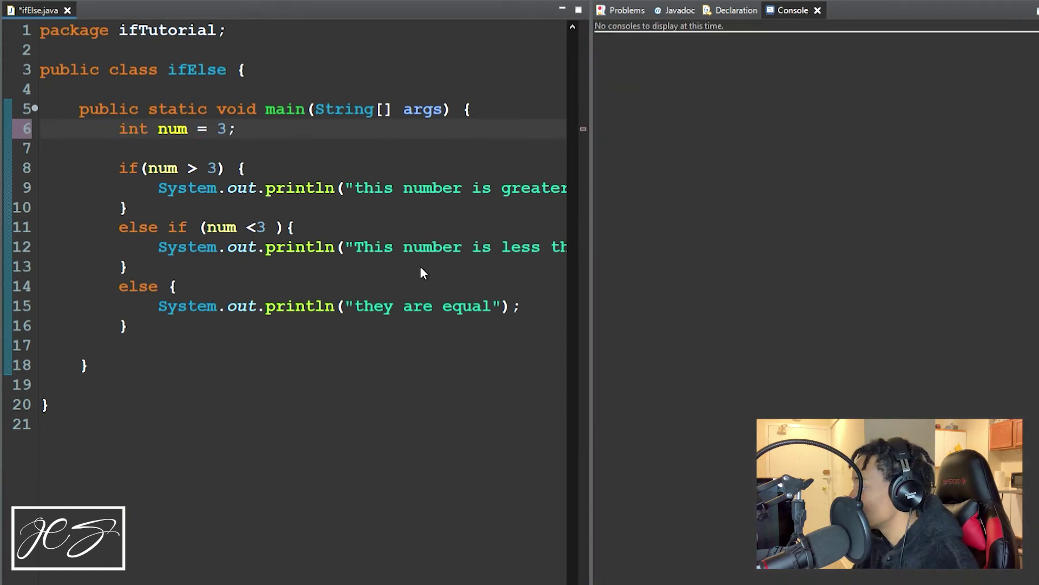